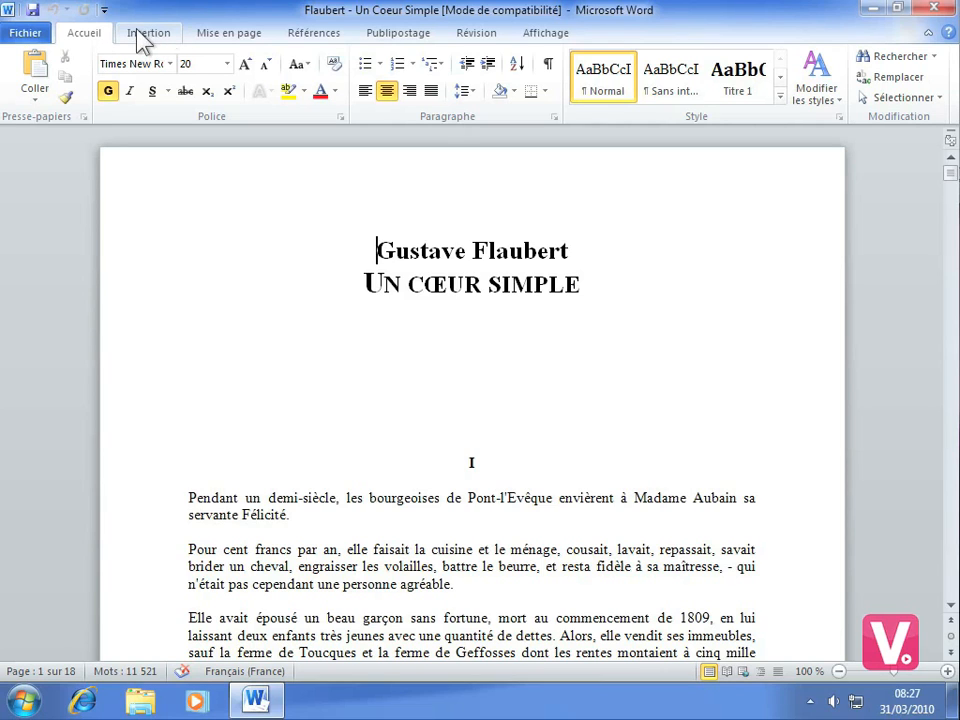
Step: Look through the Insertion and Mise en page commands and the file's Informations, Nouveau and Imprimer views, returning to the document
{"action": "left_click", "coordinate": [160, 40]}
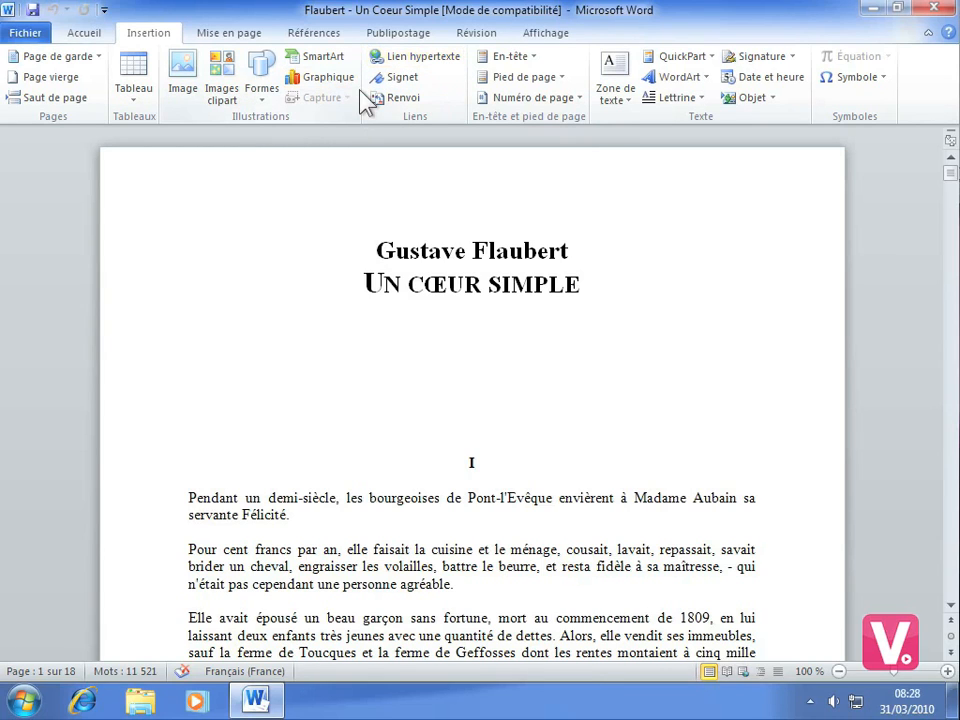
{"action": "left_click", "coordinate": [232, 34]}
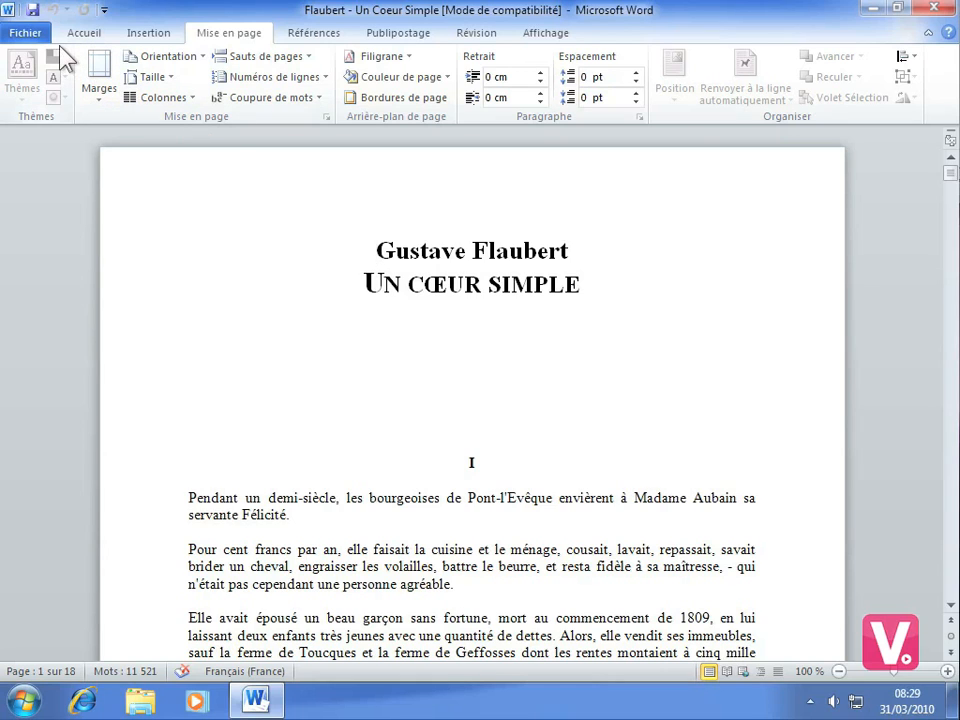
{"action": "left_click", "coordinate": [29, 35]}
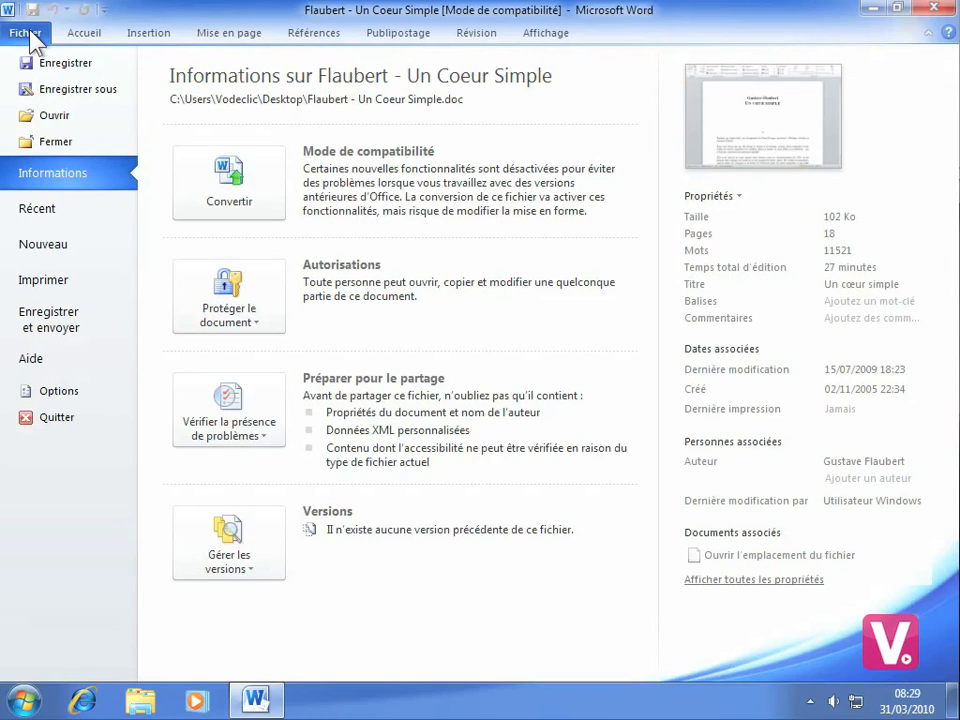
{"action": "left_click", "coordinate": [50, 248]}
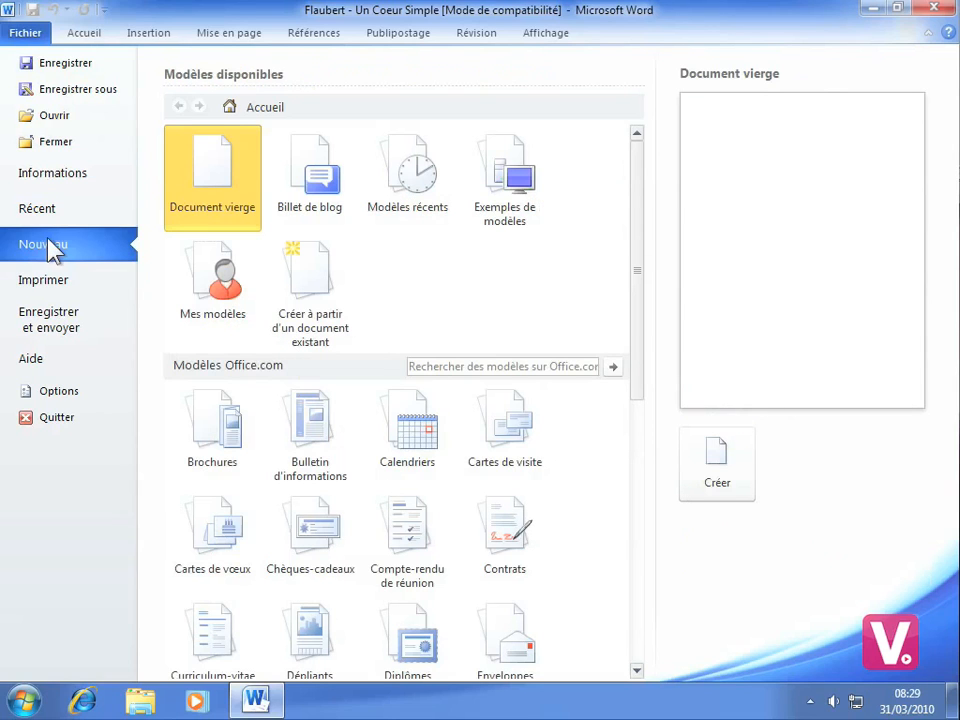
{"action": "left_click", "coordinate": [80, 284]}
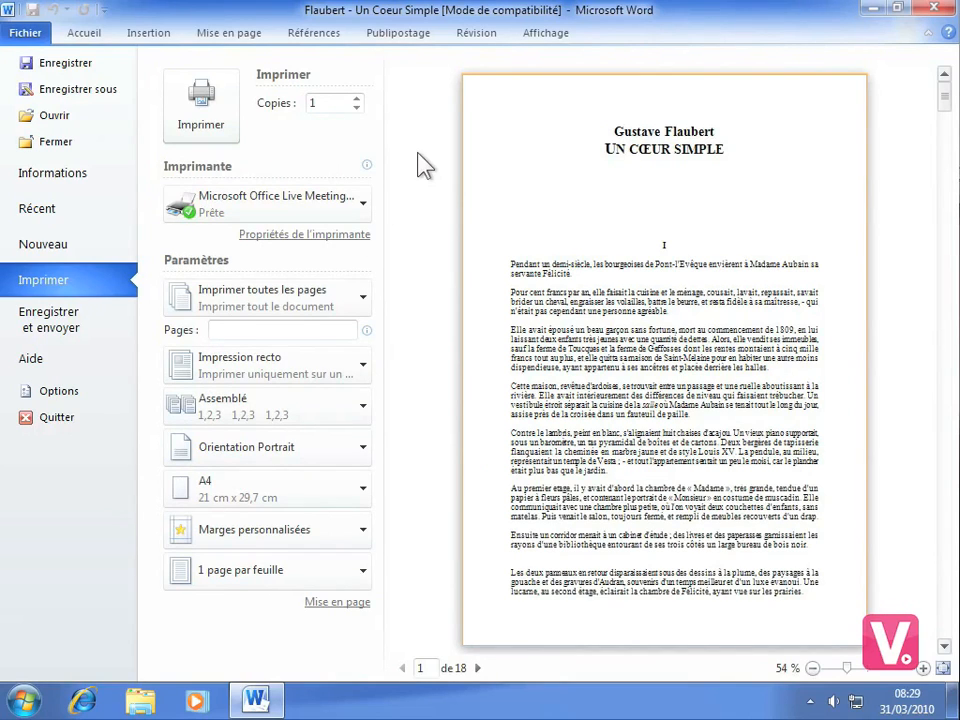
{"action": "left_click", "coordinate": [27, 35]}
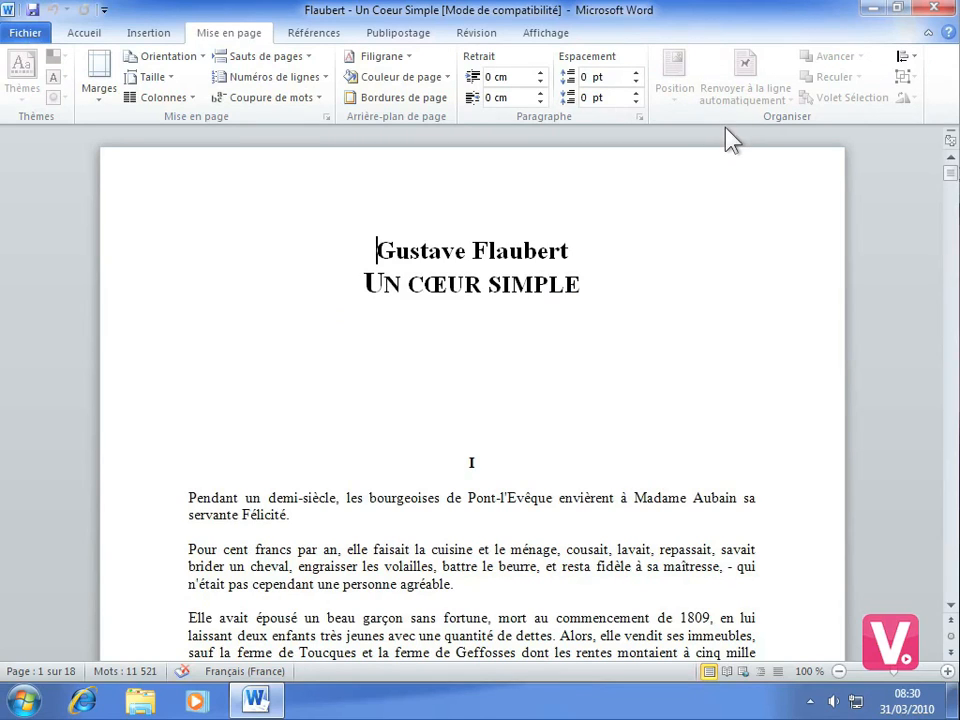
Step: Minimize the ribbon and expand it again
{"action": "left_click", "coordinate": [928, 34]}
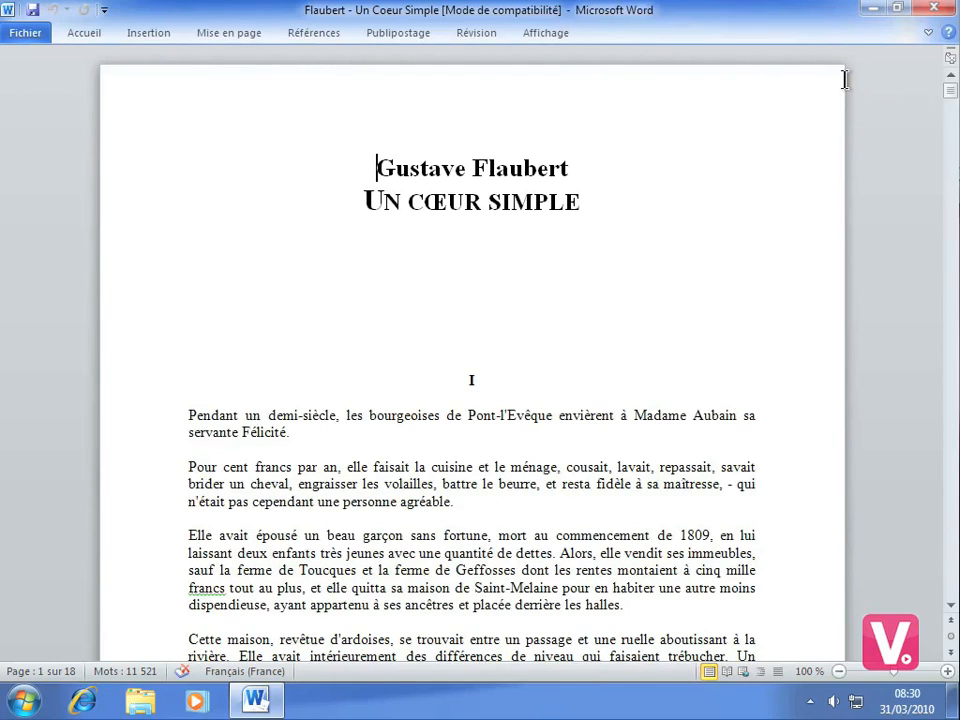
{"action": "left_click", "coordinate": [927, 34]}
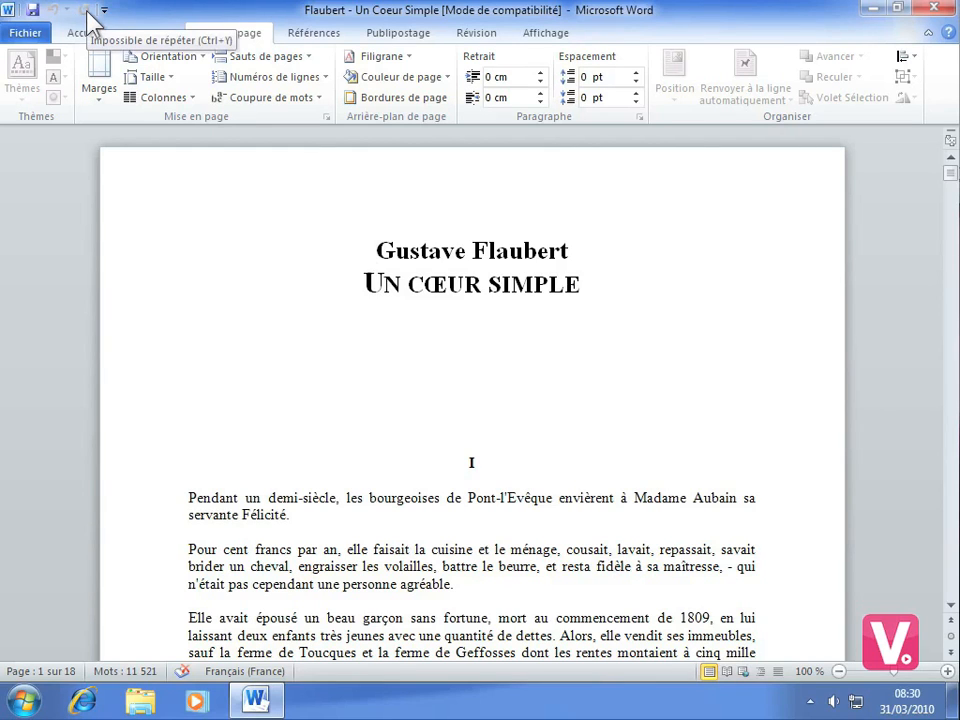
Step: Save the document, and add the Nouveau command to the Quick Access Toolbar to create a blank document with it
{"action": "left_click", "coordinate": [32, 10]}
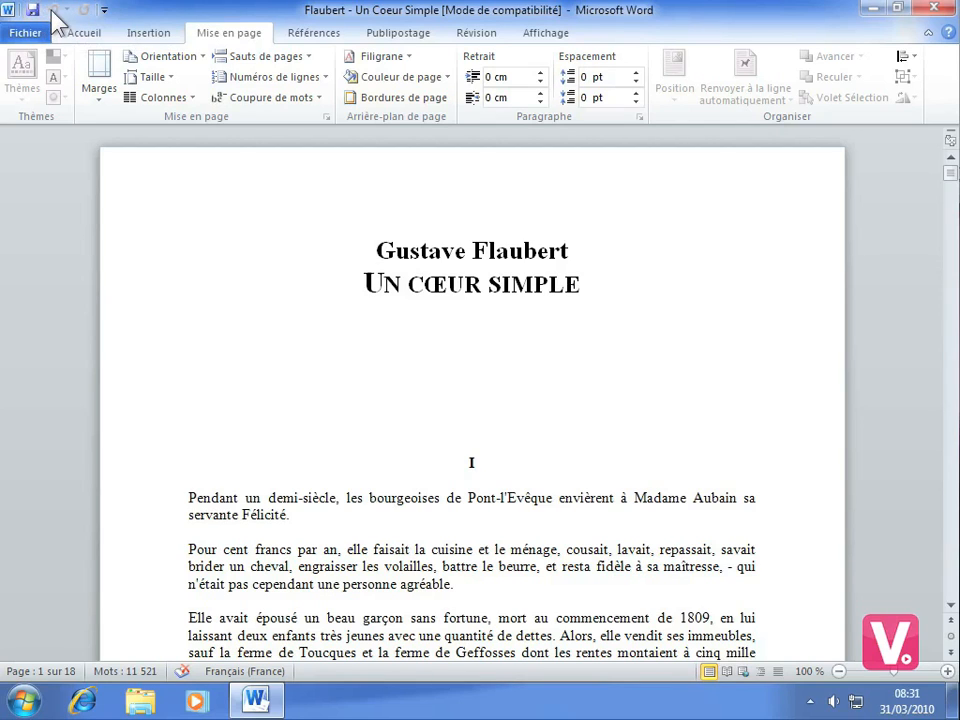
{"action": "left_click", "coordinate": [104, 12]}
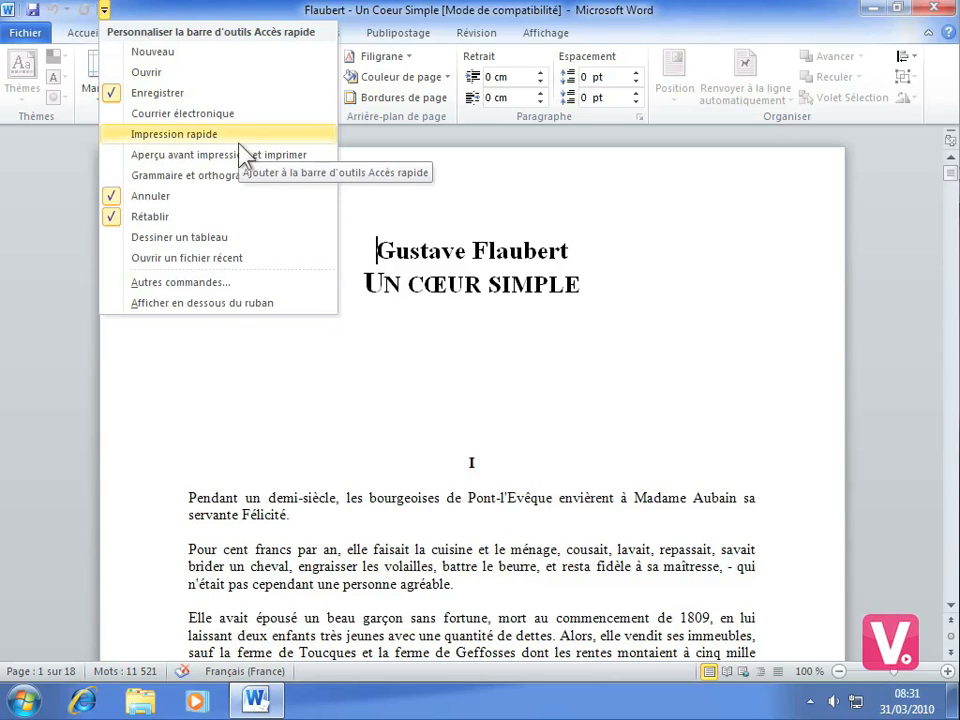
{"action": "left_click", "coordinate": [152, 54]}
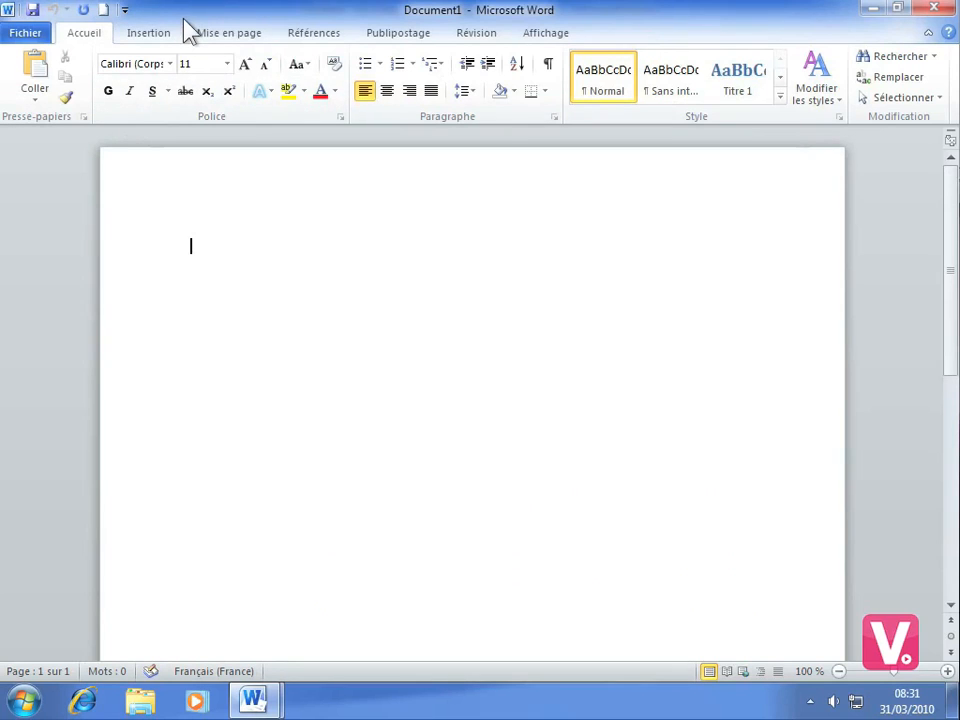
Step: Remove the Nouveau command from the Quick Access Toolbar
{"action": "left_click", "coordinate": [125, 10]}
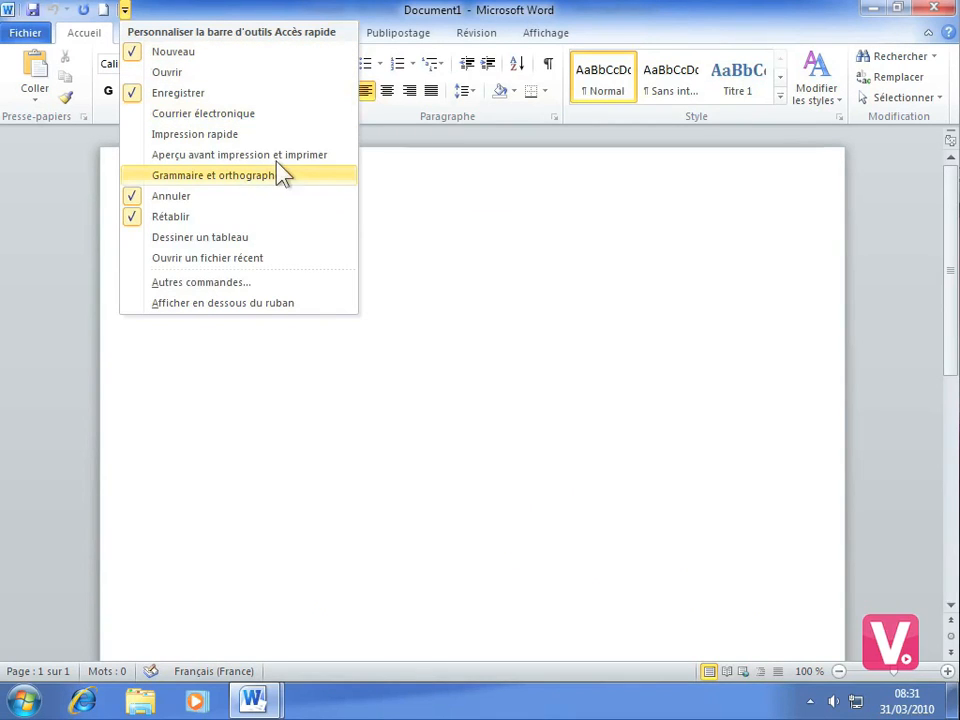
{"action": "left_click", "coordinate": [150, 54]}
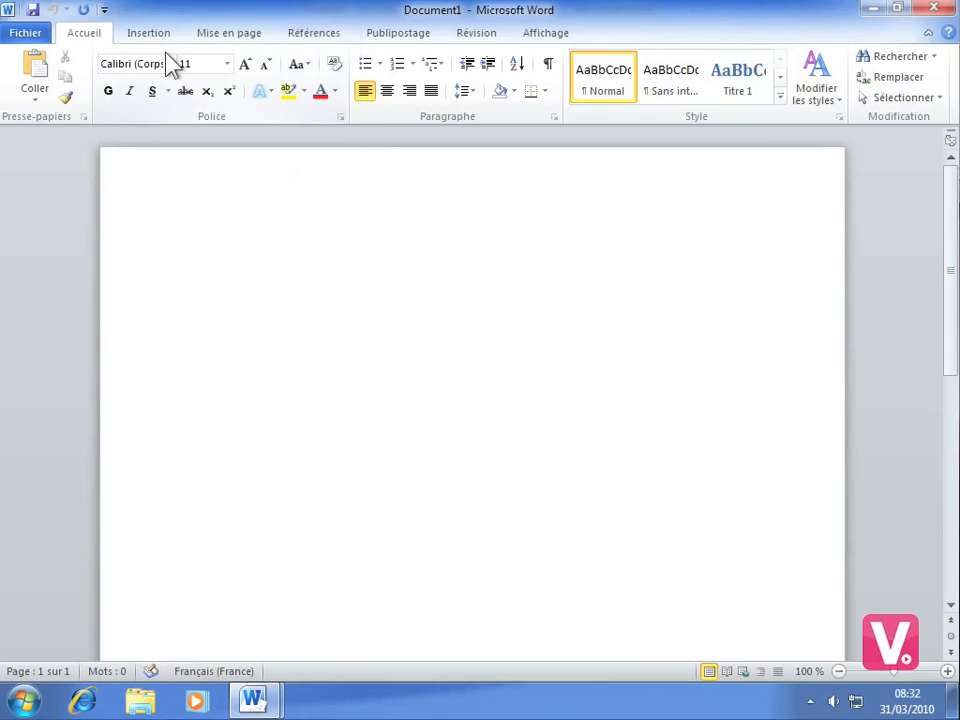
Step: Open the full command options for the Quick Access Toolbar, list Toutes les commandes and return to the Commandes courantes category
{"action": "left_click", "coordinate": [104, 10]}
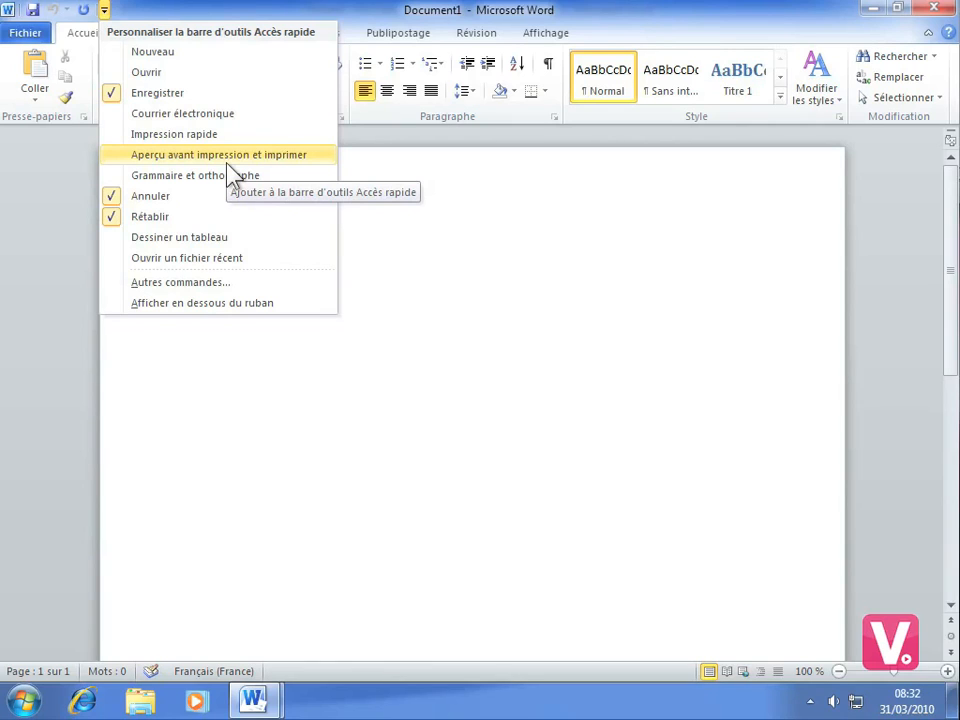
{"action": "left_click", "coordinate": [204, 285]}
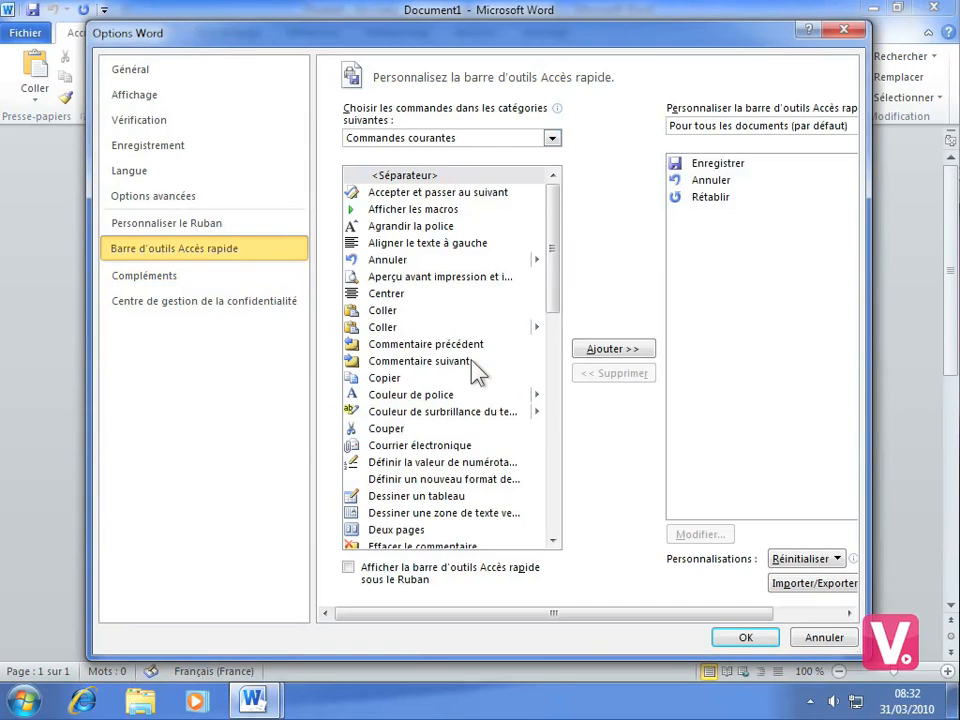
{"action": "left_click", "coordinate": [553, 138]}
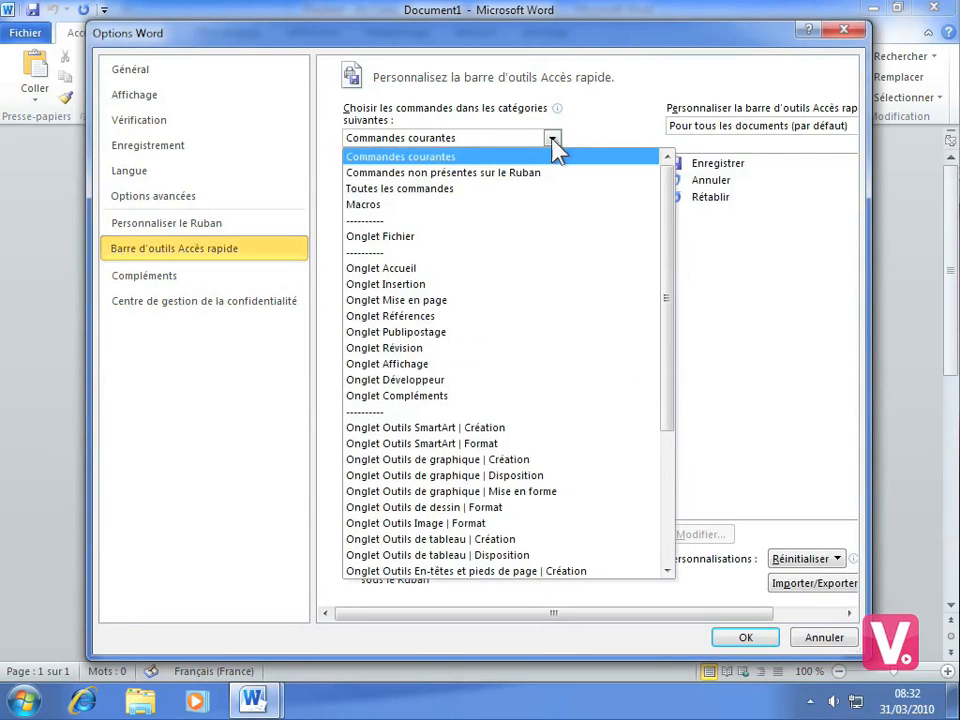
{"action": "left_click", "coordinate": [411, 190]}
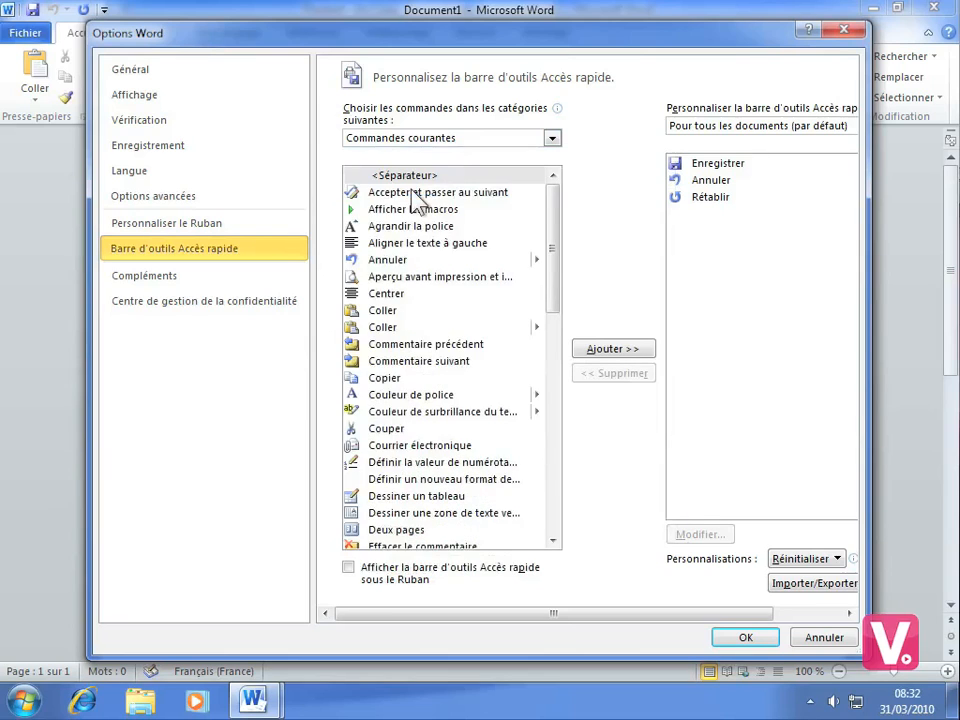
{"action": "left_click", "coordinate": [553, 139]}
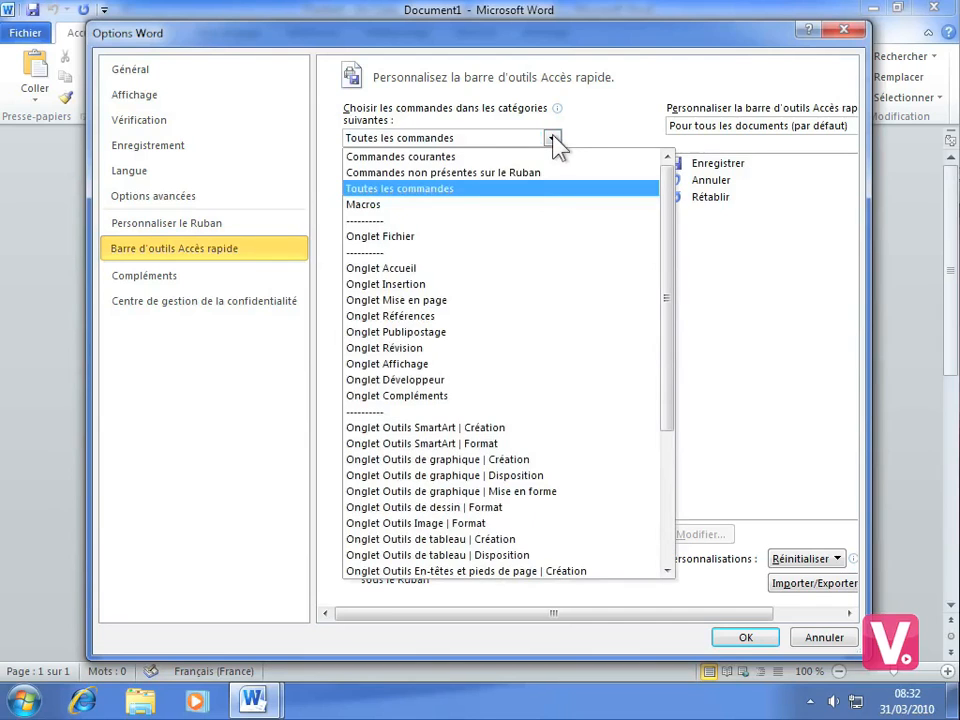
{"action": "left_click", "coordinate": [375, 157]}
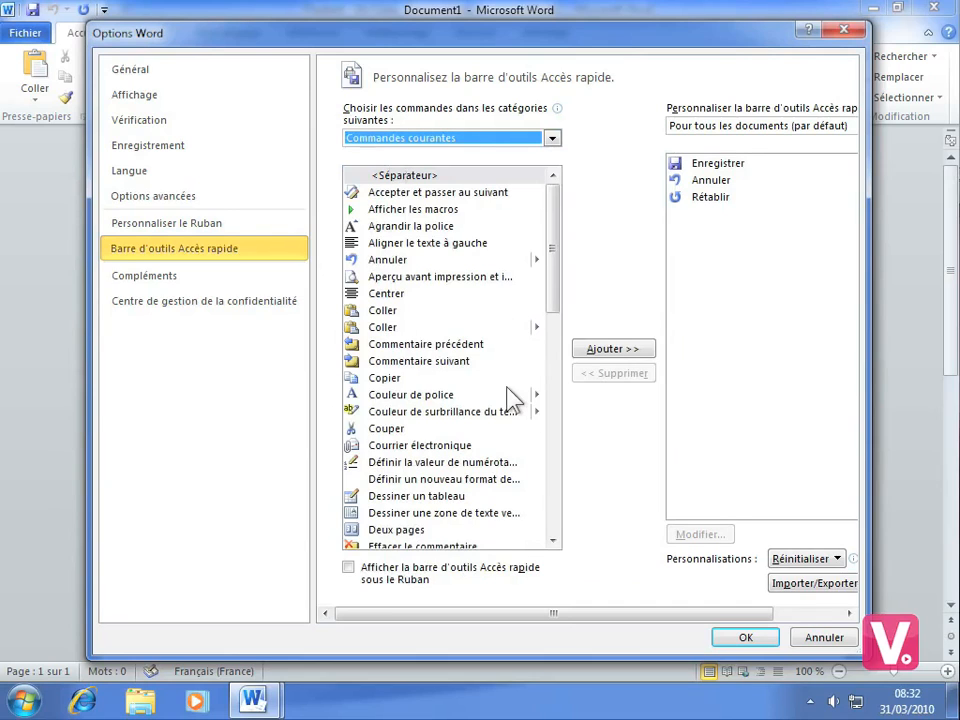
Step: Add the Copier and Dessiner un tableau commands to the Quick Access Toolbar's command list
{"action": "left_click", "coordinate": [386, 380]}
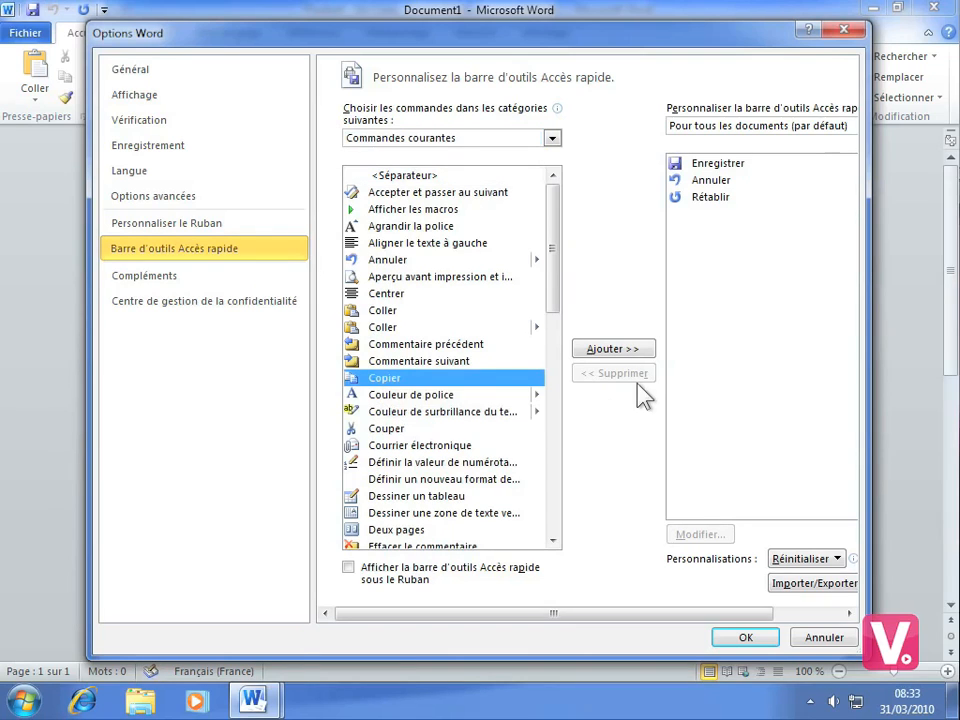
{"action": "left_click", "coordinate": [612, 352]}
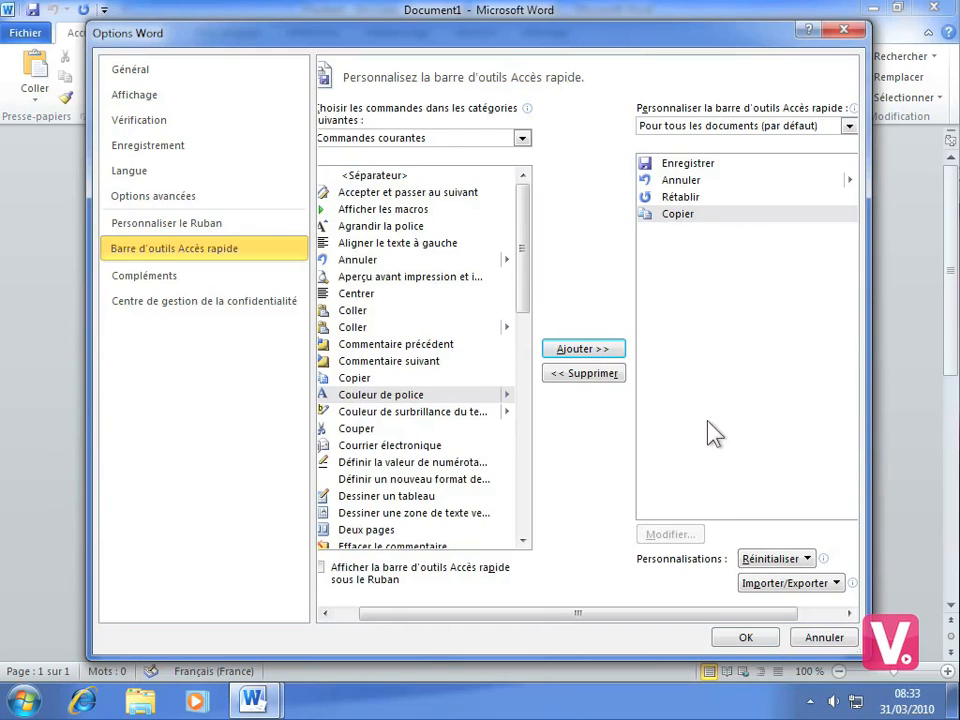
{"action": "left_click", "coordinate": [368, 500]}
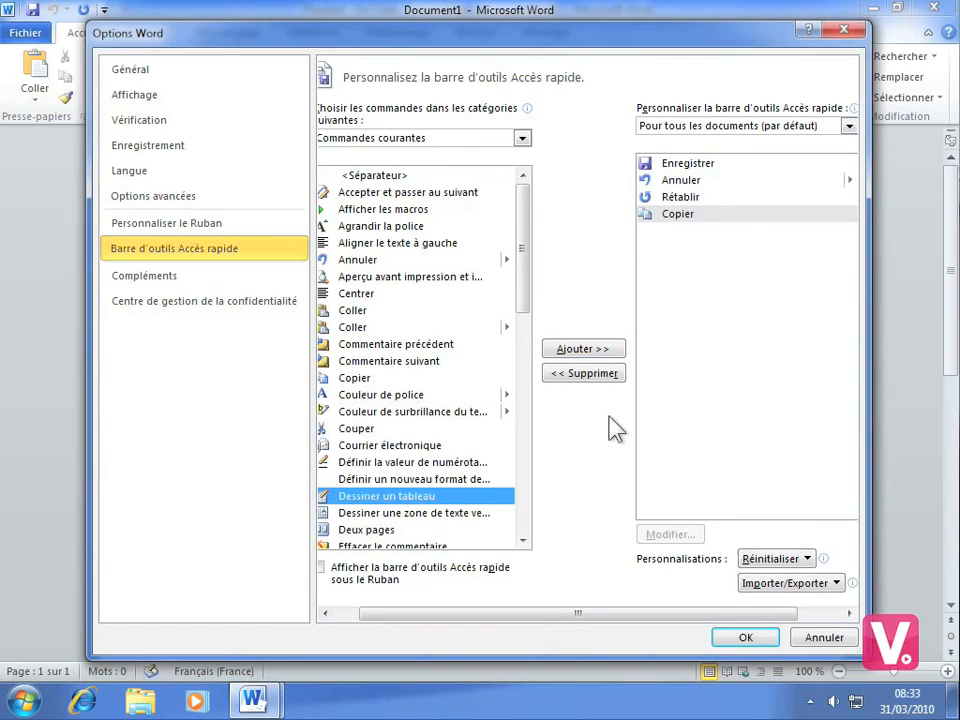
{"action": "left_click", "coordinate": [578, 349]}
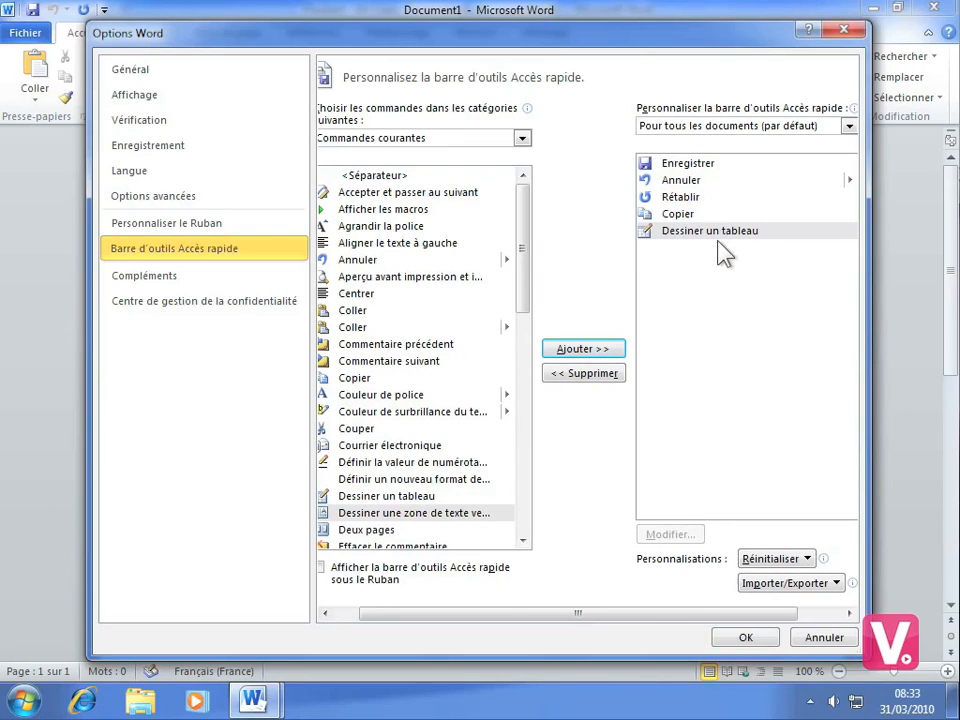
Step: Remove the Rétablir command from the Quick Access Toolbar and apply the customization
{"action": "left_click", "coordinate": [686, 199]}
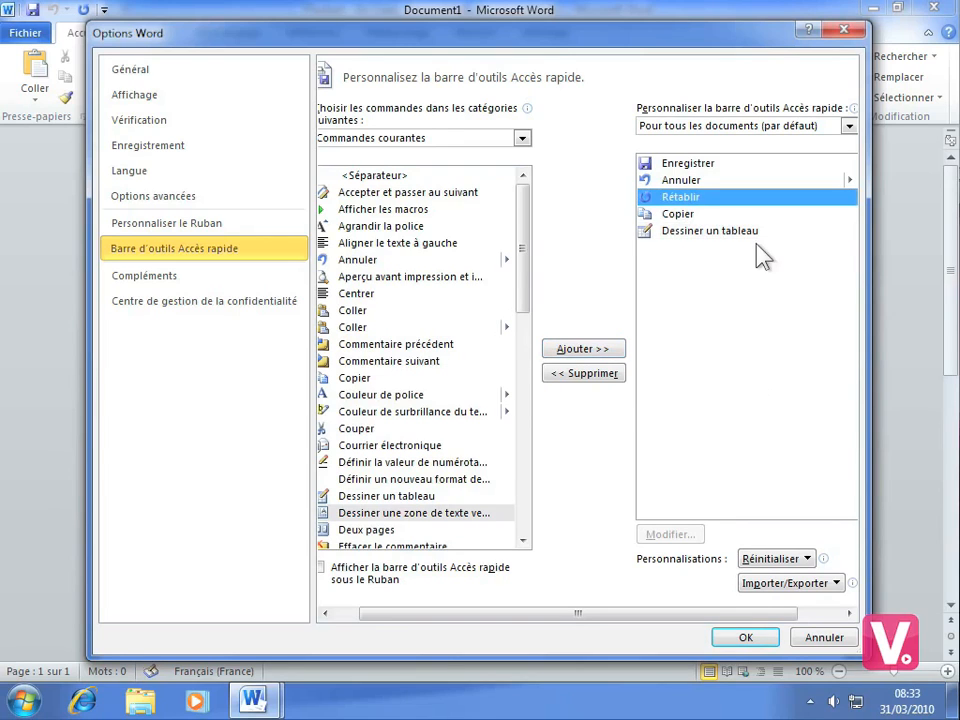
{"action": "left_click", "coordinate": [592, 376]}
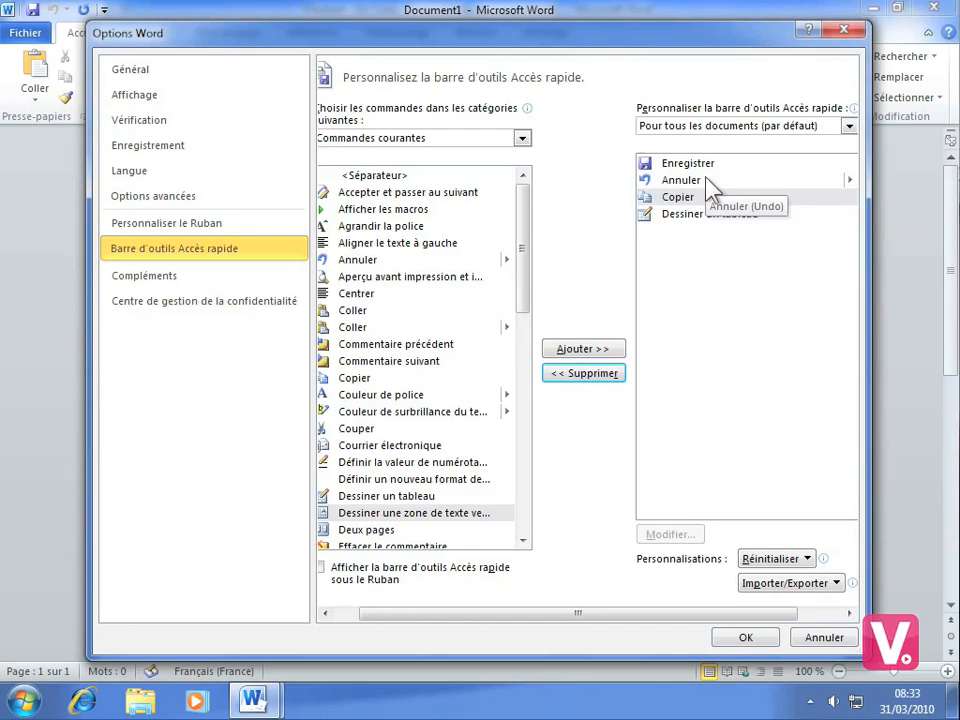
{"action": "left_click", "coordinate": [748, 637]}
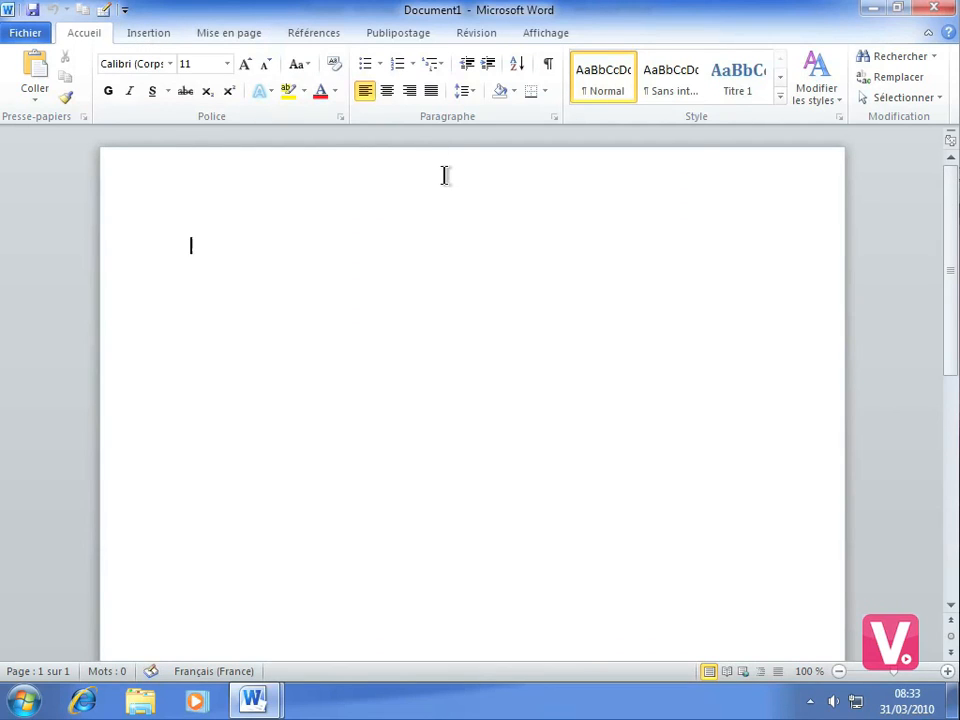
Step: Display the Quick Access Toolbar below the ribbon and move it back above the ribbon
{"action": "left_click", "coordinate": [125, 10]}
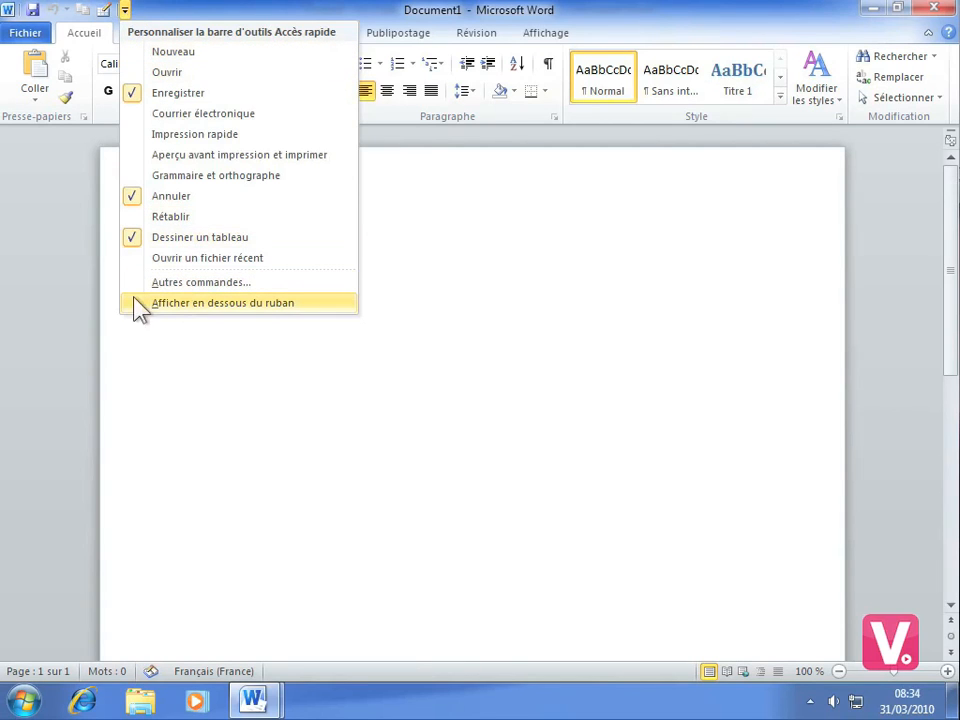
{"action": "left_click", "coordinate": [252, 304]}
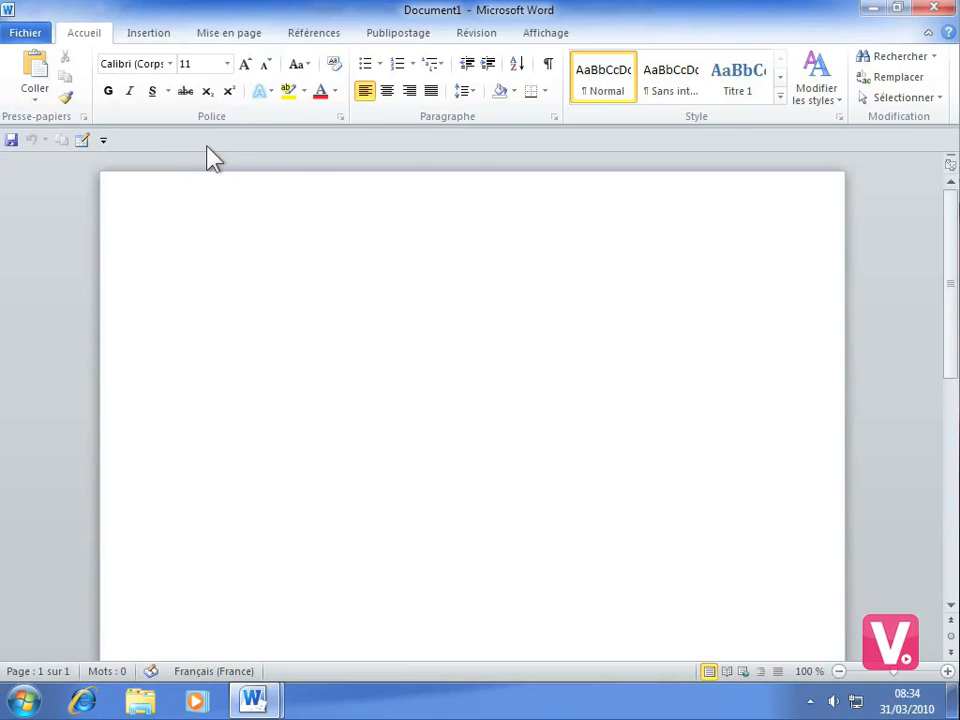
{"action": "left_click", "coordinate": [103, 141]}
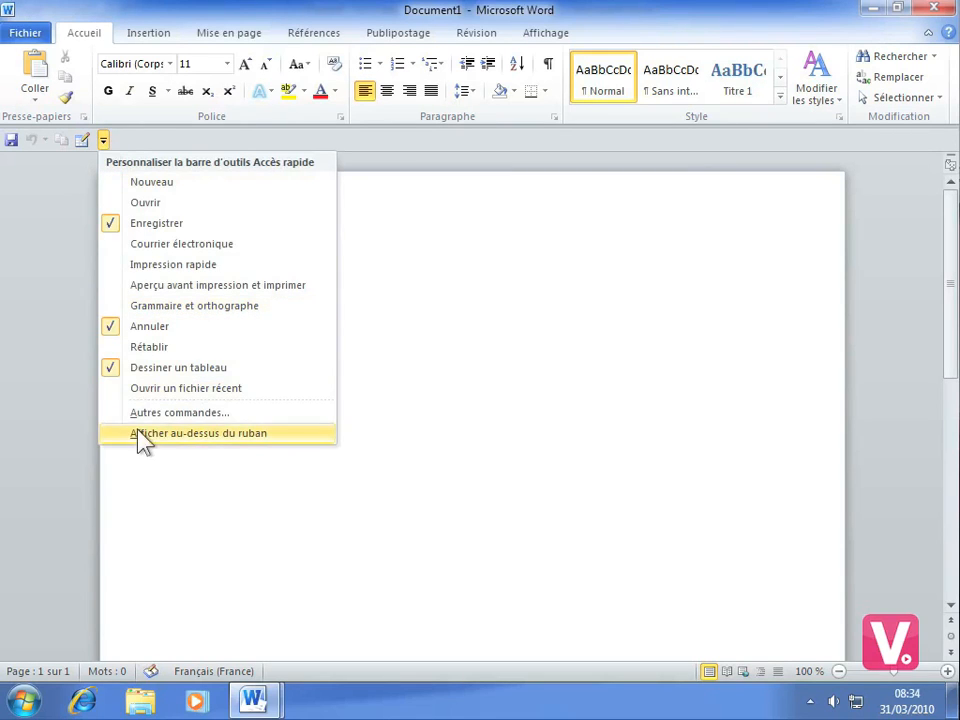
{"action": "left_click", "coordinate": [257, 436]}
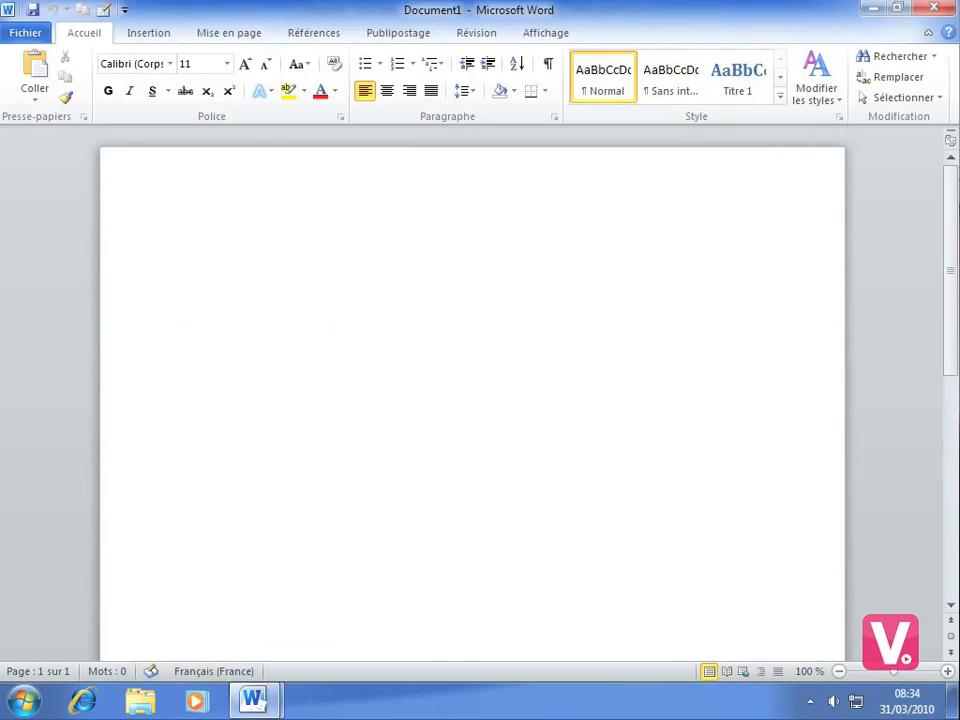